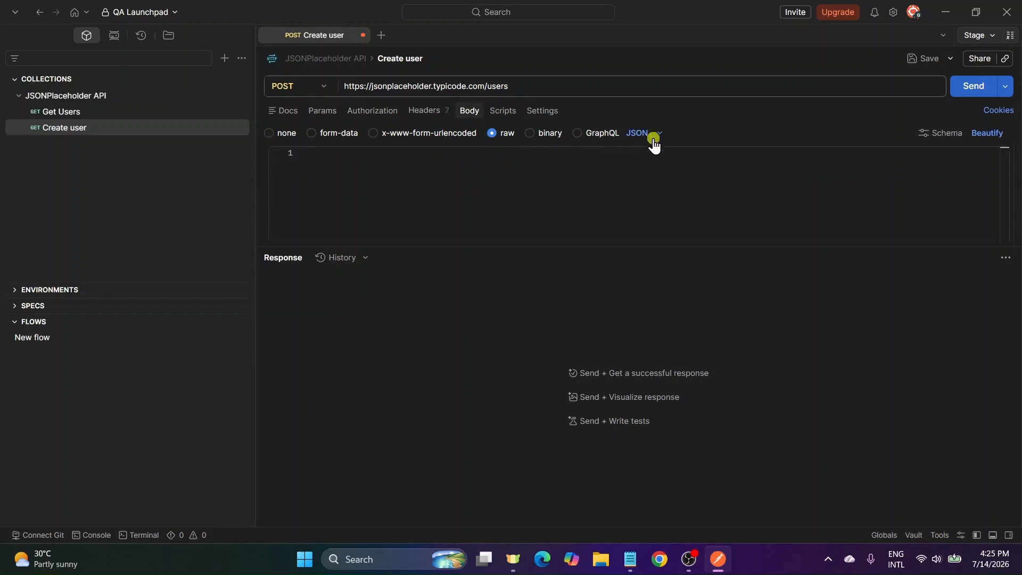
Paste a JSON body with the user's name, email and username into the Create user request, then send and save it.
key(ctrl+v)
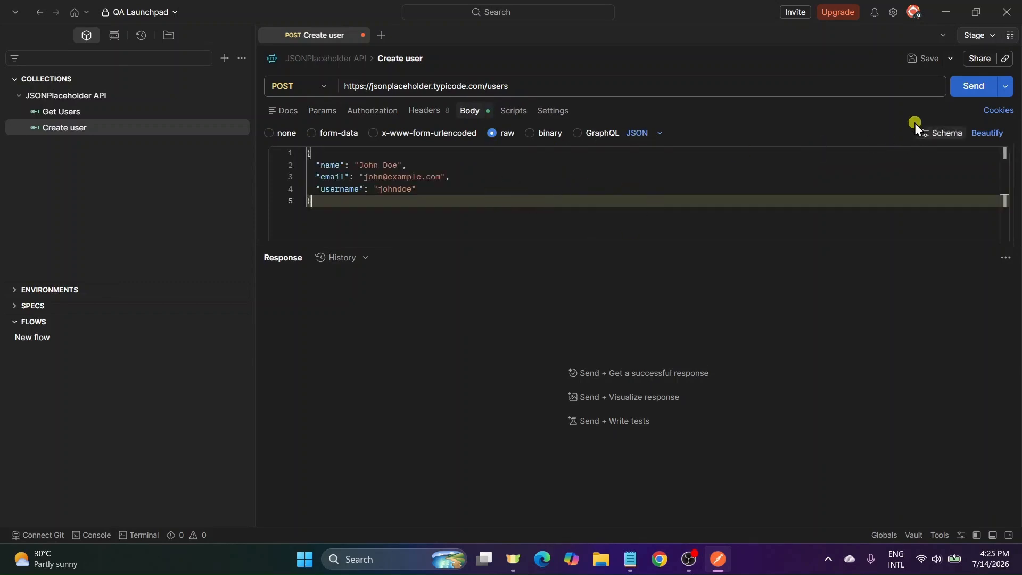
click(971, 87)
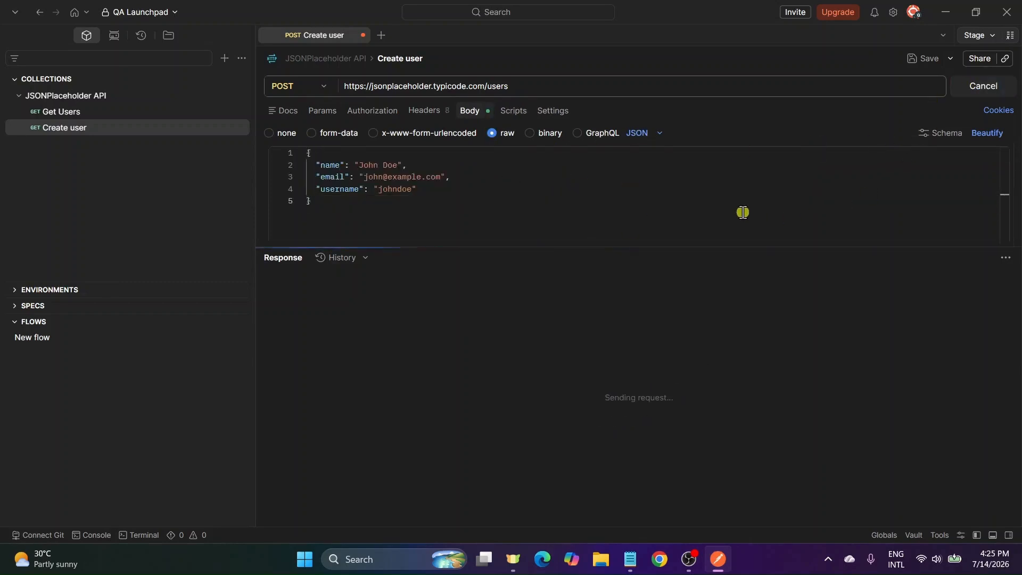
mouse_move(772, 266)
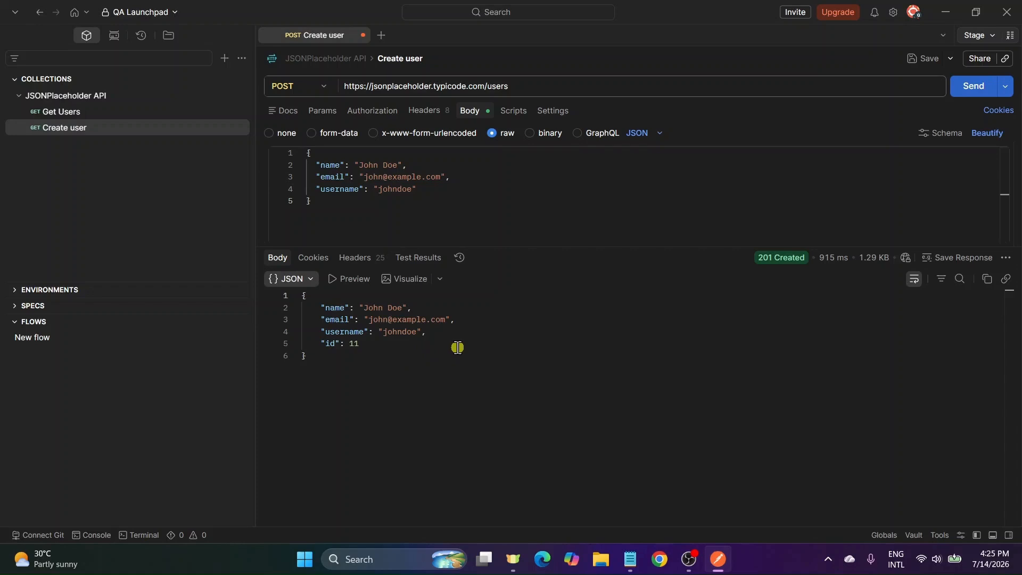
key(ctrl+s)
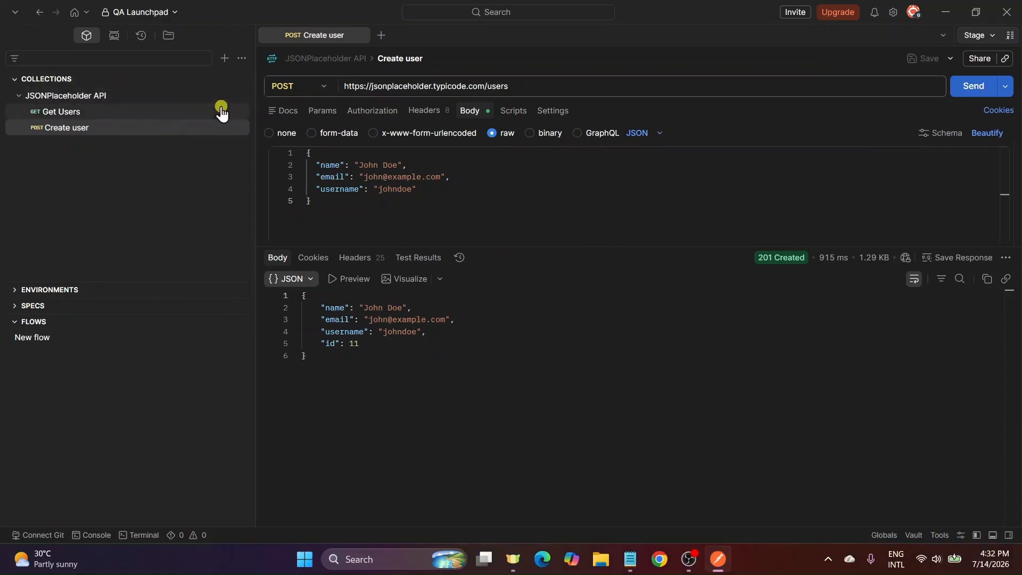
click(215, 97)
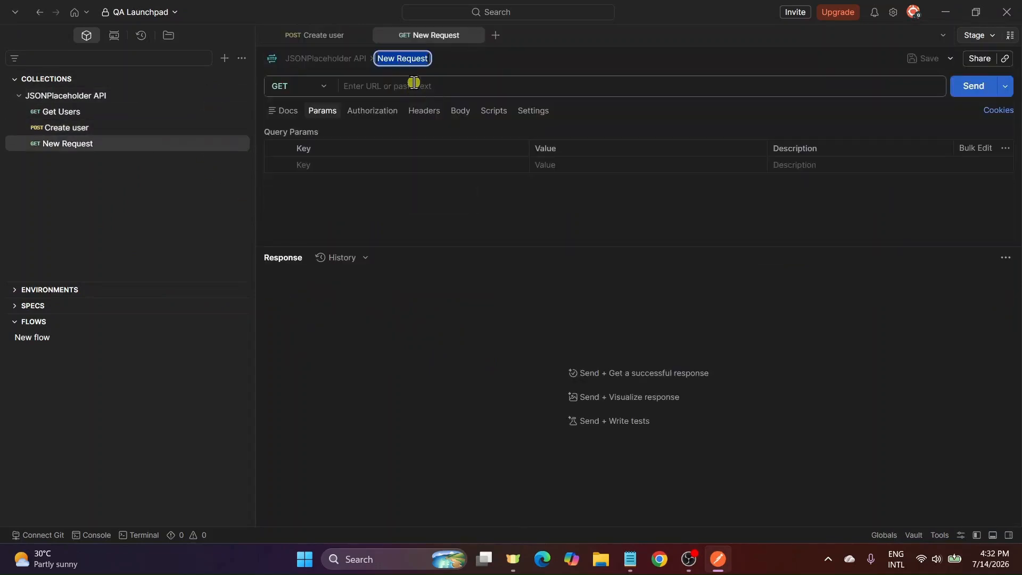
text(Upd)
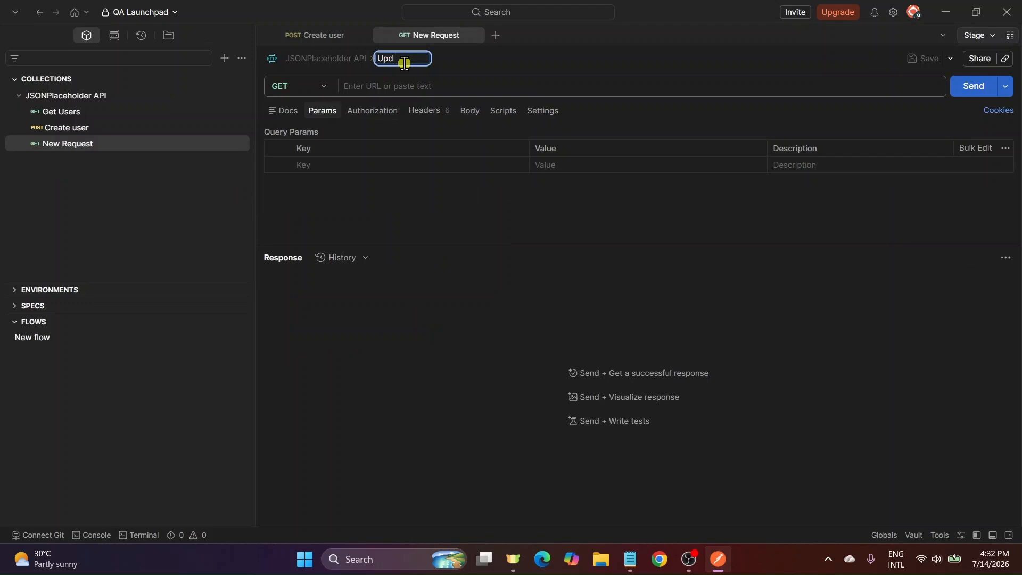
text(ated user)
click(289, 89)
click(292, 146)
click(395, 83)
text(https://jsonplaceholder.typicode.com/users/1)
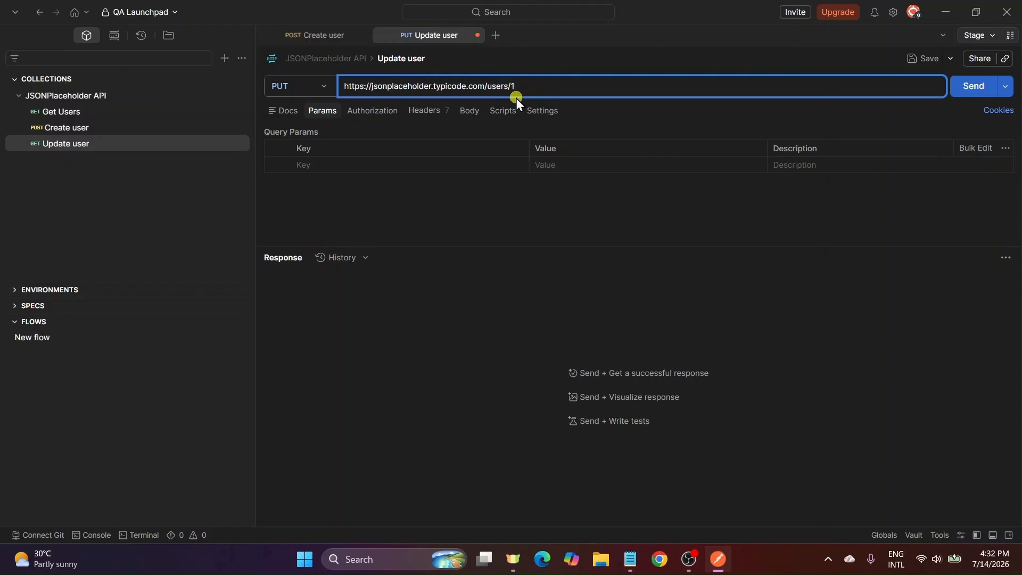
Check the id in the Create user response, and set the Update user request's body to raw JSON.
click(331, 33)
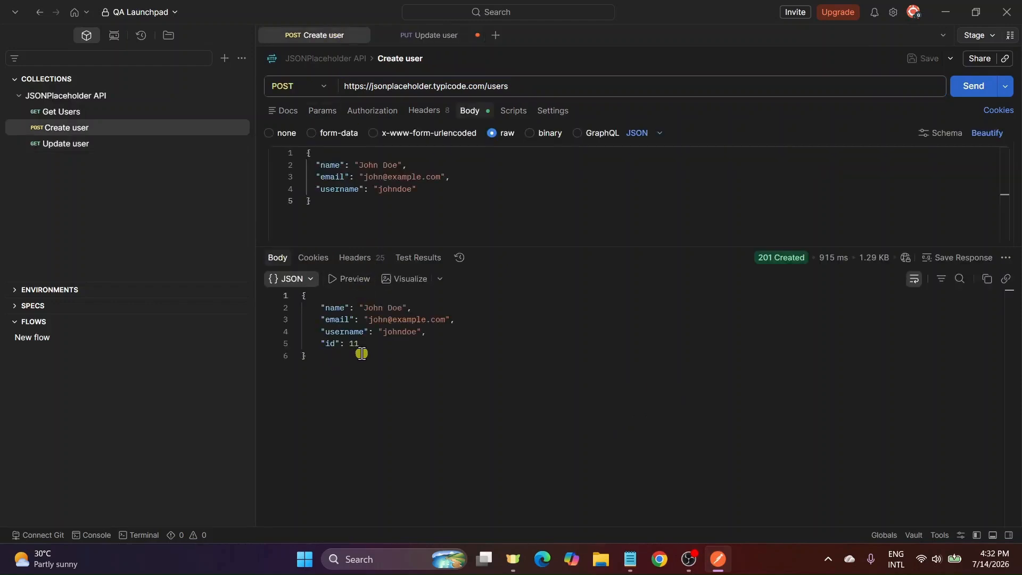
click(426, 38)
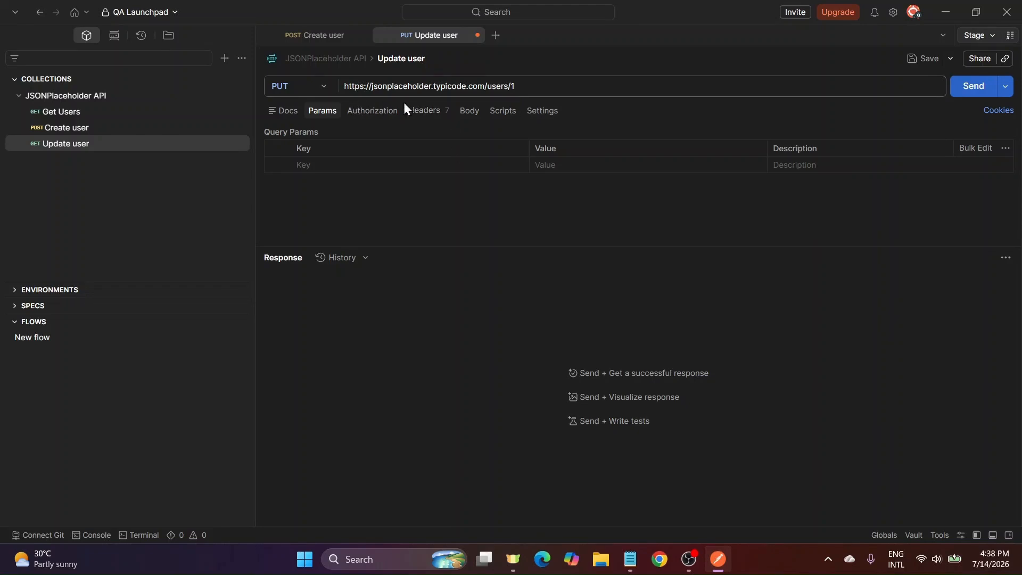
click(498, 204)
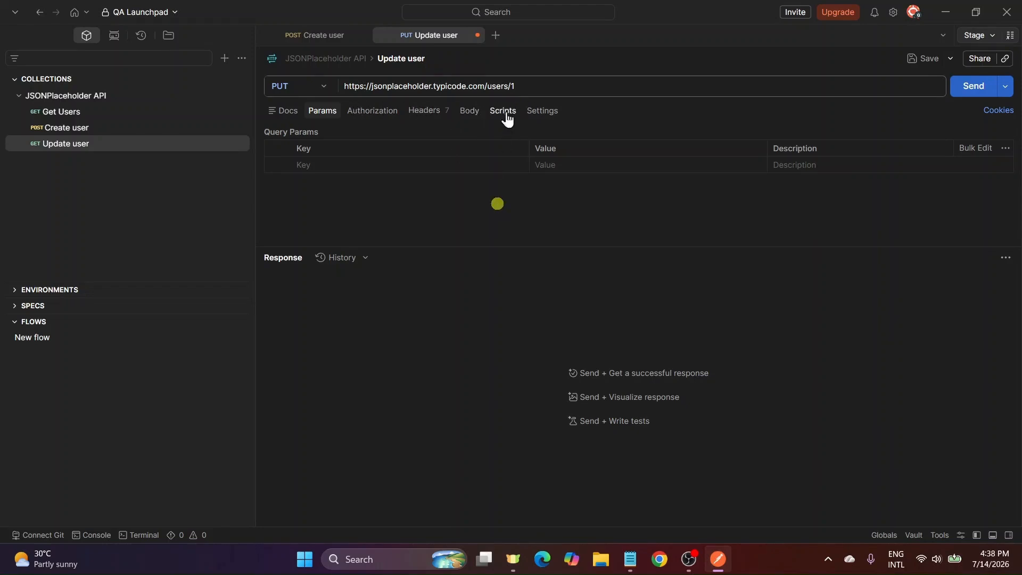
click(470, 111)
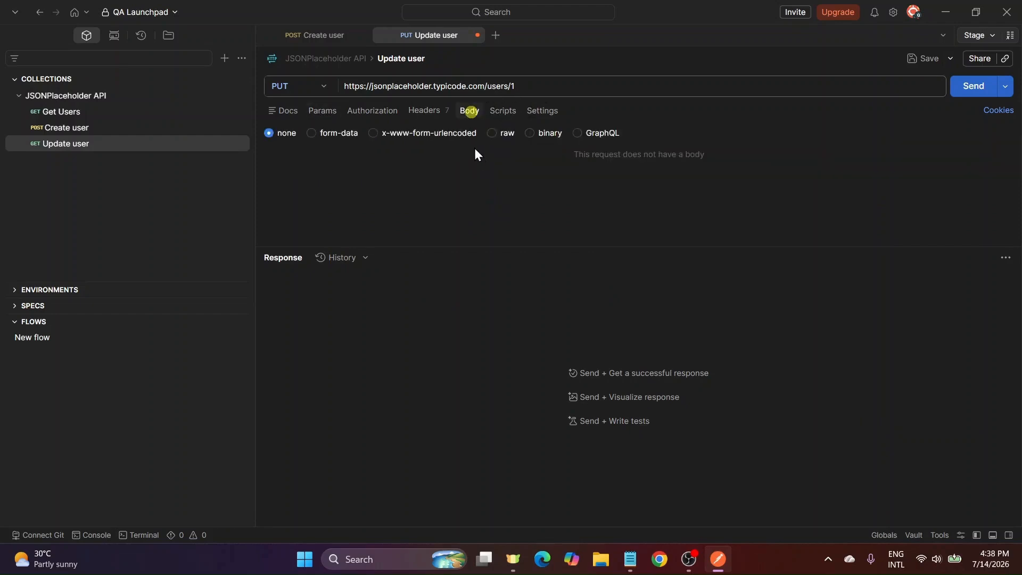
click(493, 132)
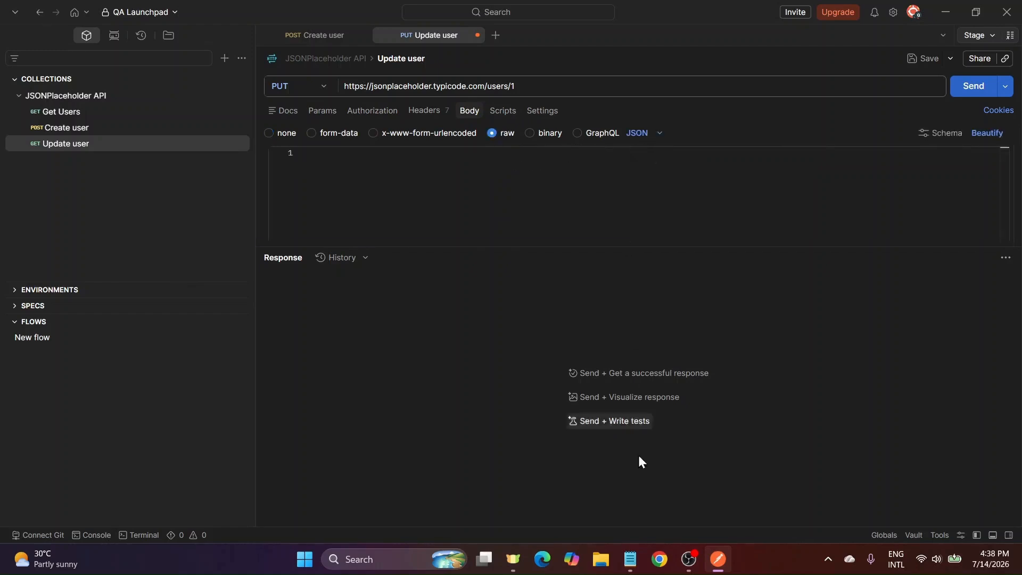
Copy the JSON with id 1, name, email and updated username from Notepad into the Update user request body.
click(630, 559)
drag(210, 192, 140, 122)
key(ctrl+c)
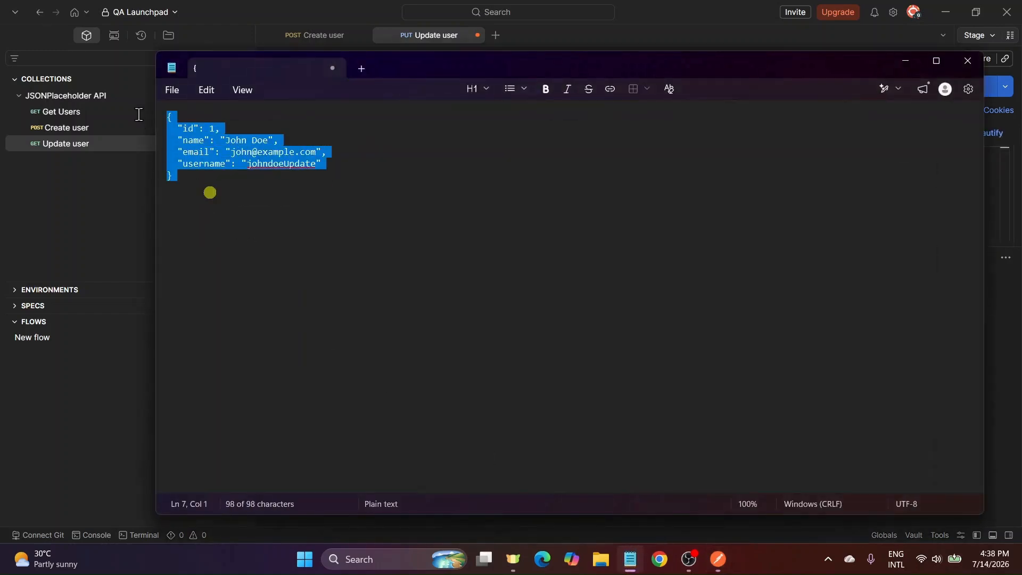
click(647, 8)
click(525, 183)
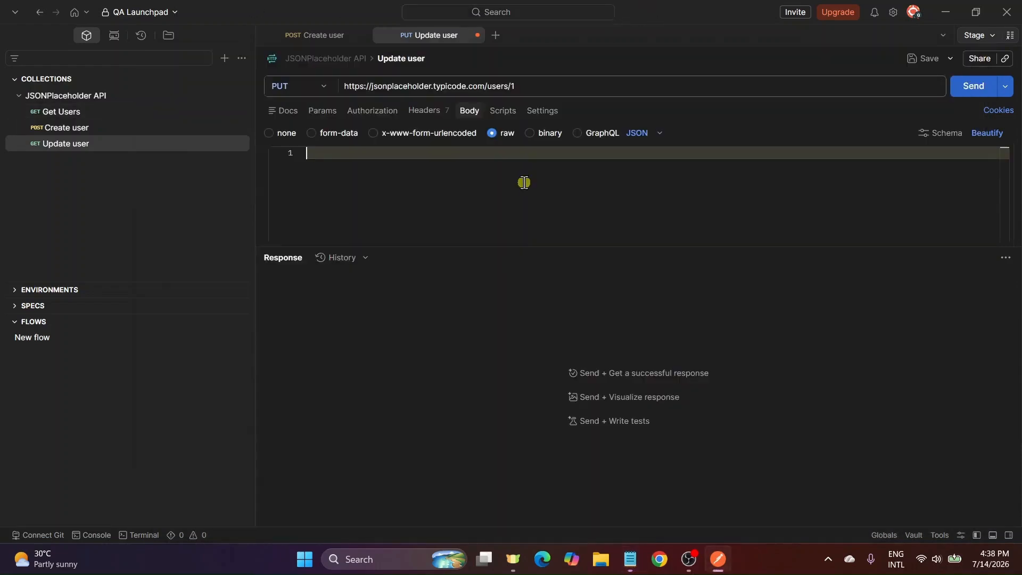
key(ctrl+v)
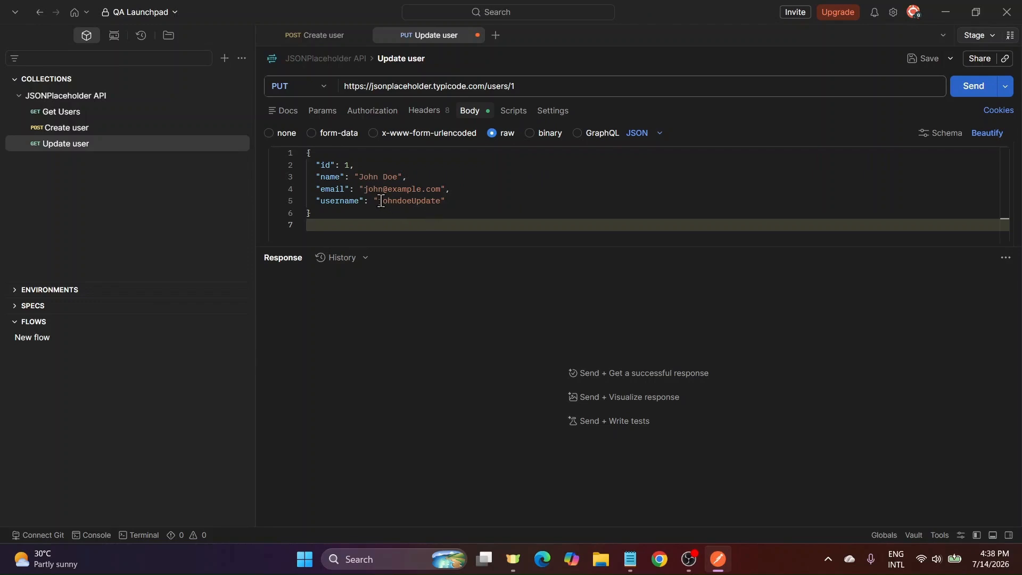
Send the Update user PUT request and examine the username line in the response body.
double_click(383, 202)
click(534, 215)
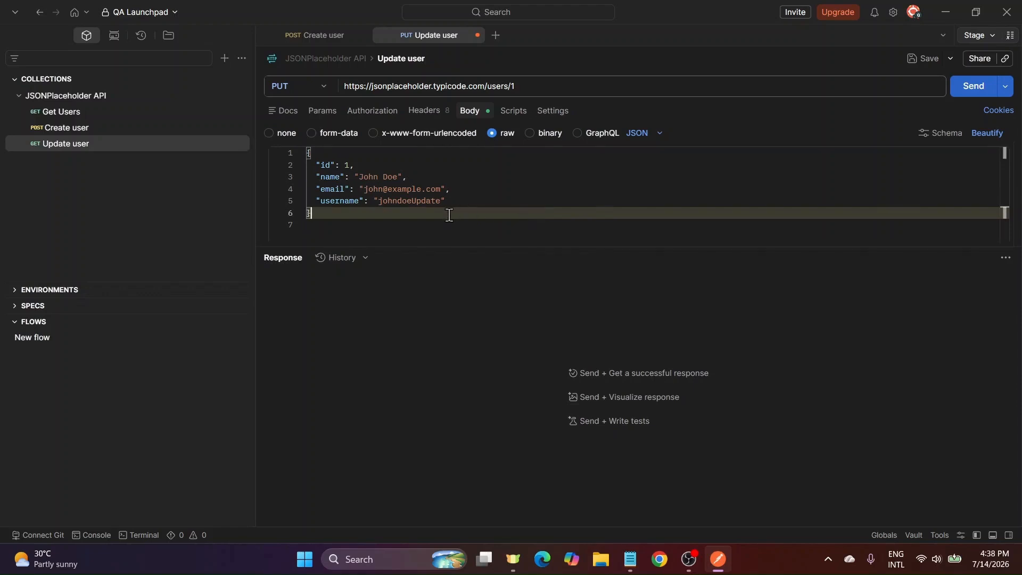
click(970, 85)
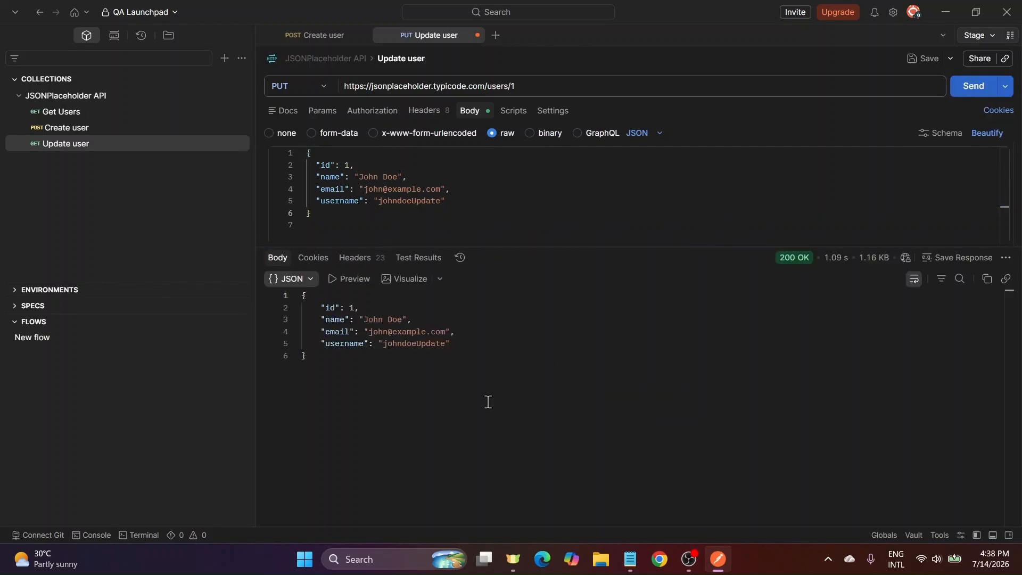
click(446, 355)
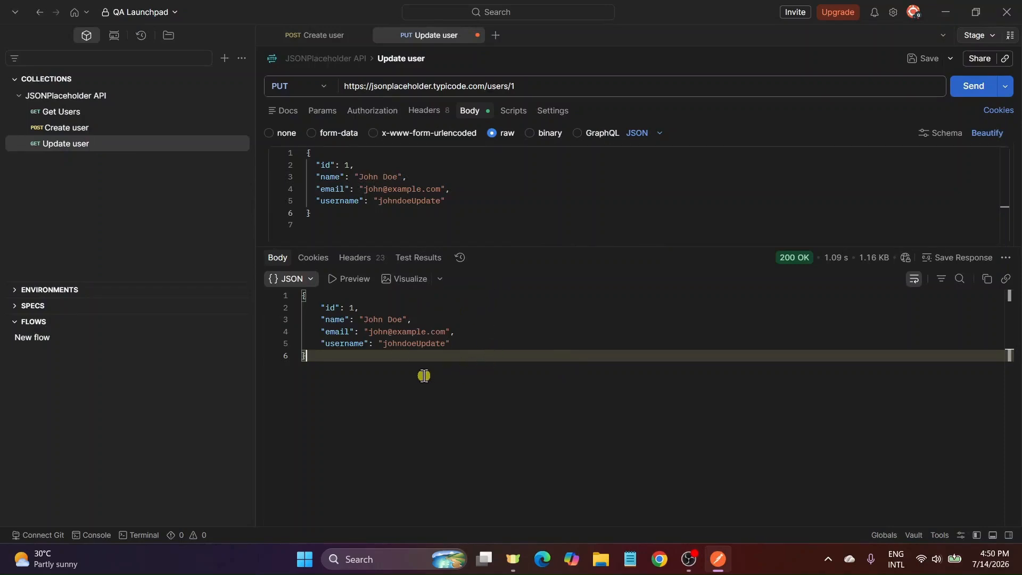
drag(324, 346, 466, 343)
click(523, 391)
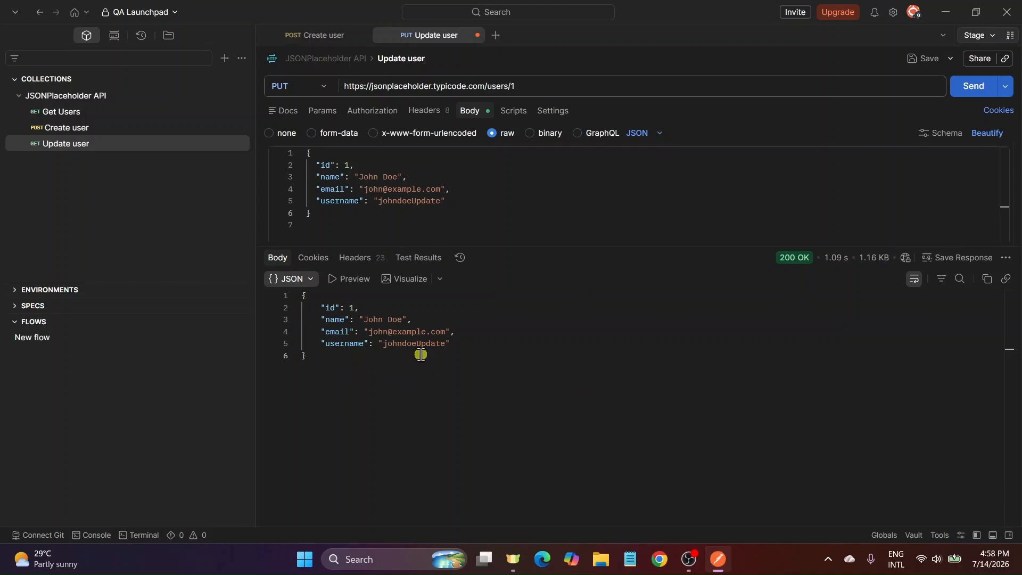
Review the PUT response's status and headers, return to its body, and save the Update user request.
mouse_move(839, 263)
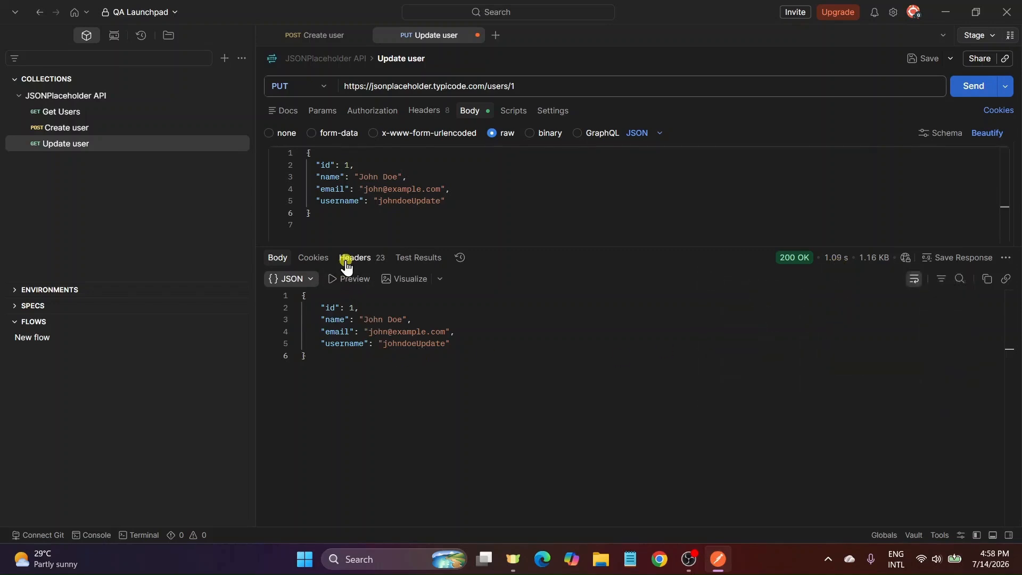
click(345, 259)
scroll(624, 468, down, 4)
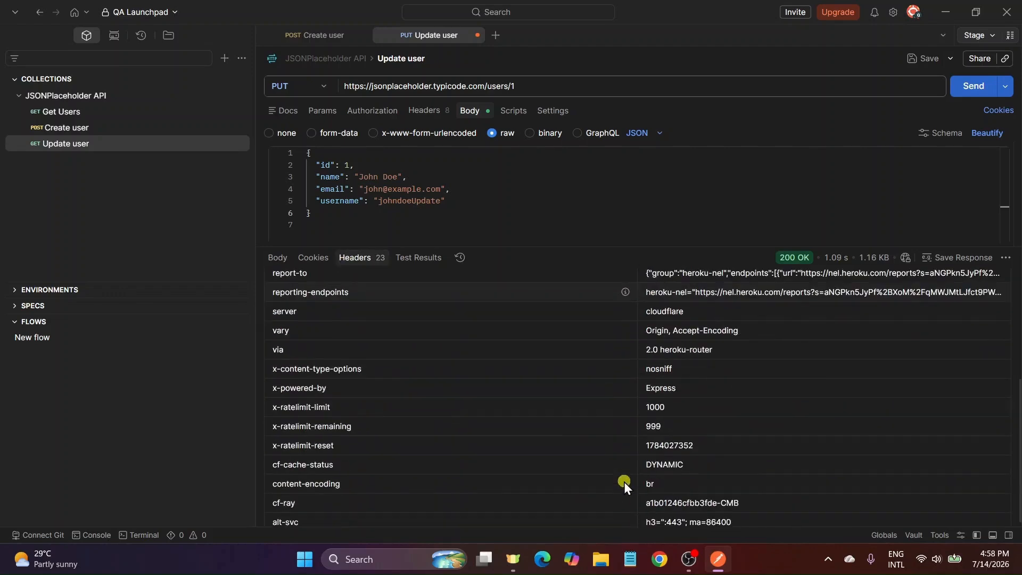
scroll(624, 481, up, 4)
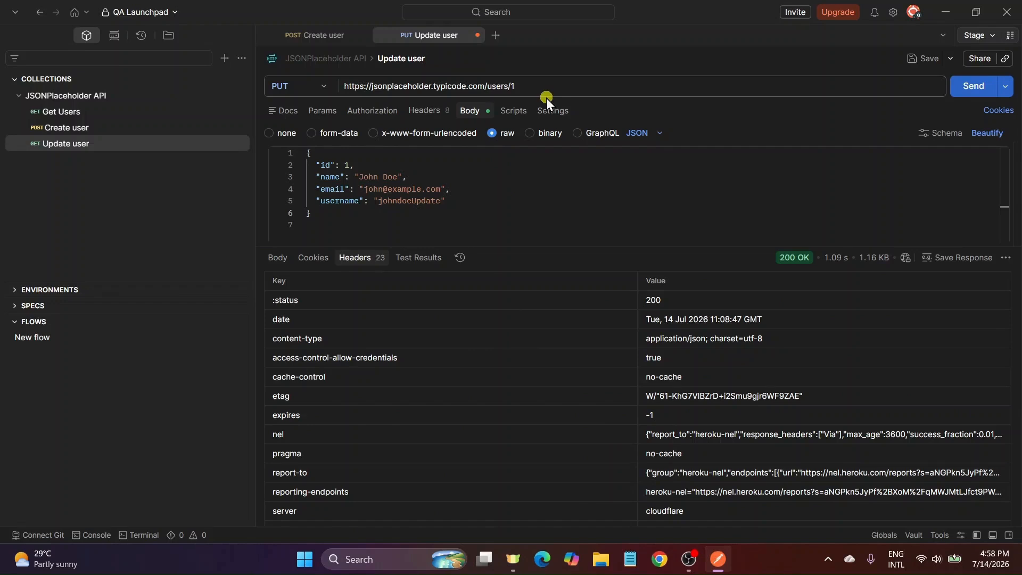
click(278, 259)
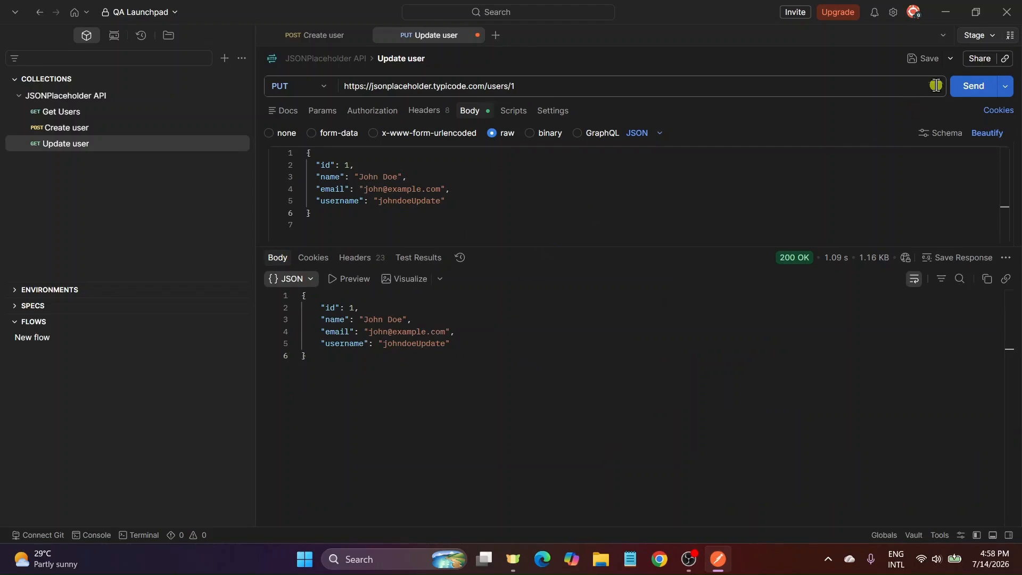
click(921, 58)
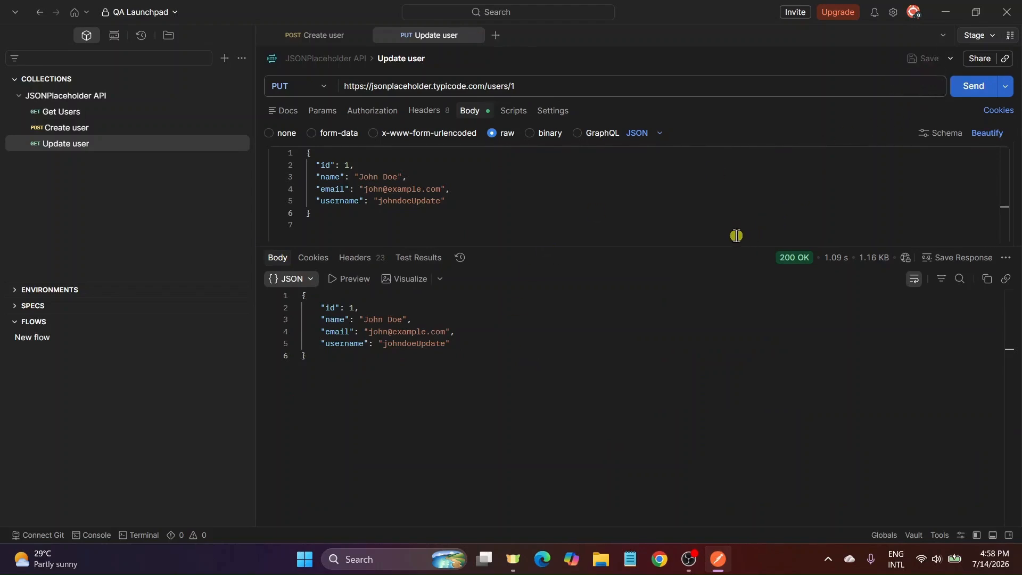